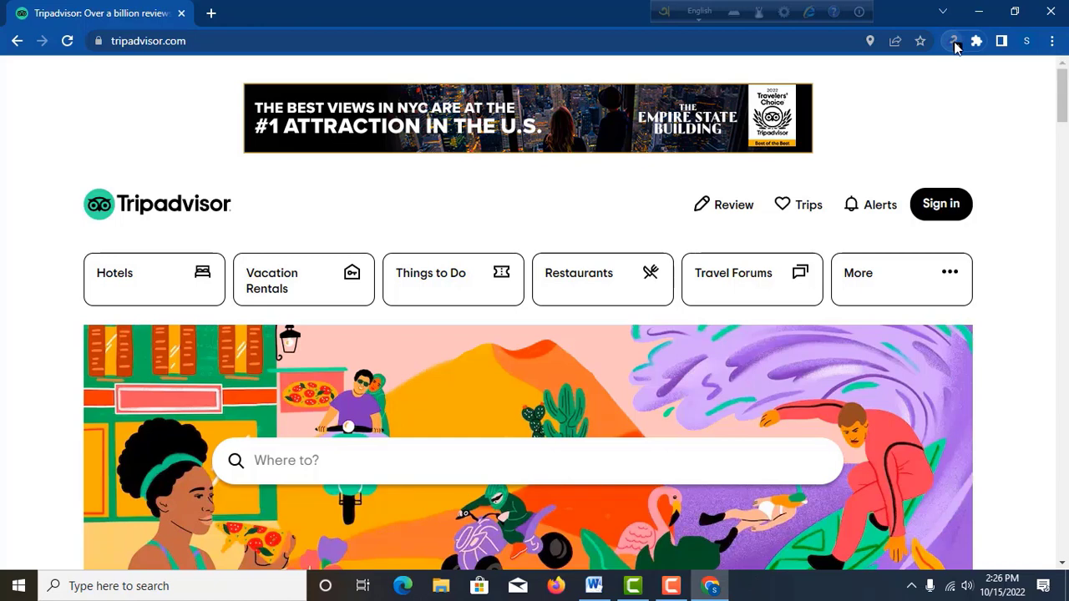
- Check the Tripadvisor home page for e-mail addresses with the Email Extractor extension, and close its results
left_click(953, 41)
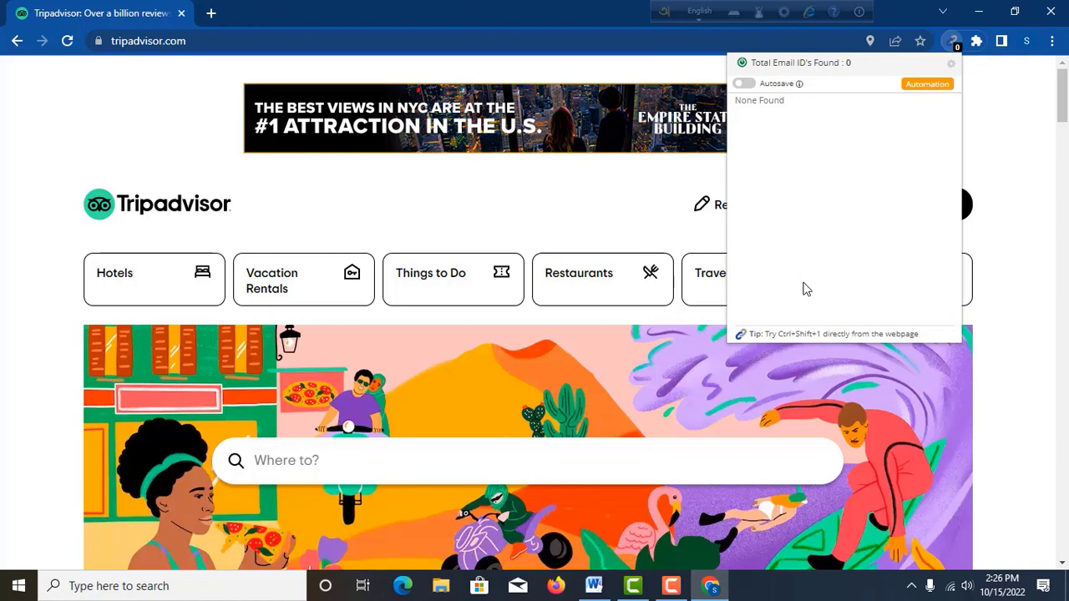
left_click(997, 248)
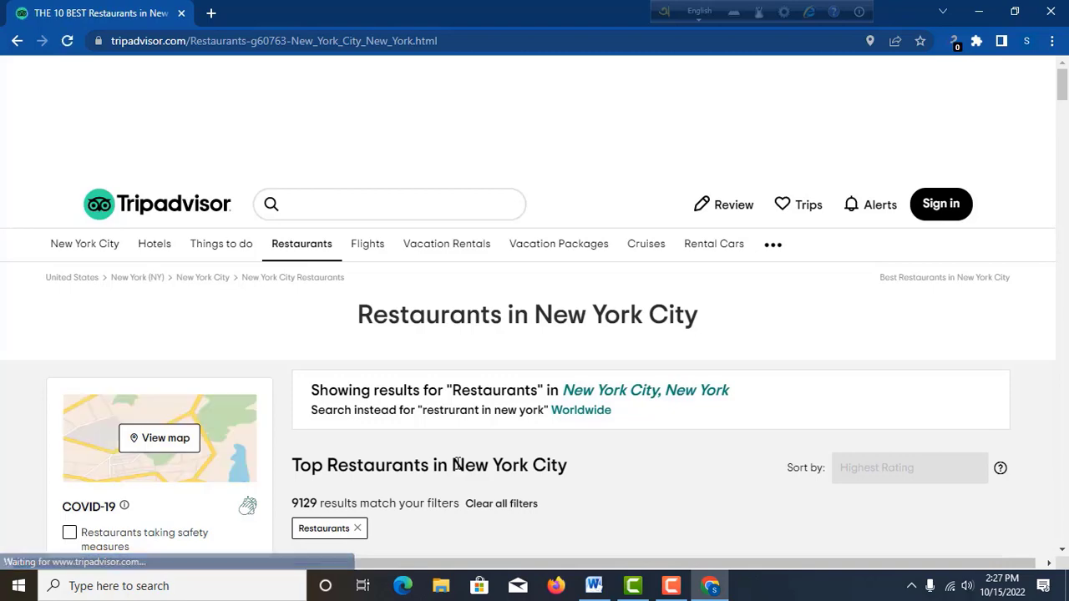
- Open the Eataly Downtown, Club A Steakhouse and Olio e Più listings from Delivery Available in separate new tabs
scroll(568, 339, "down", 2)
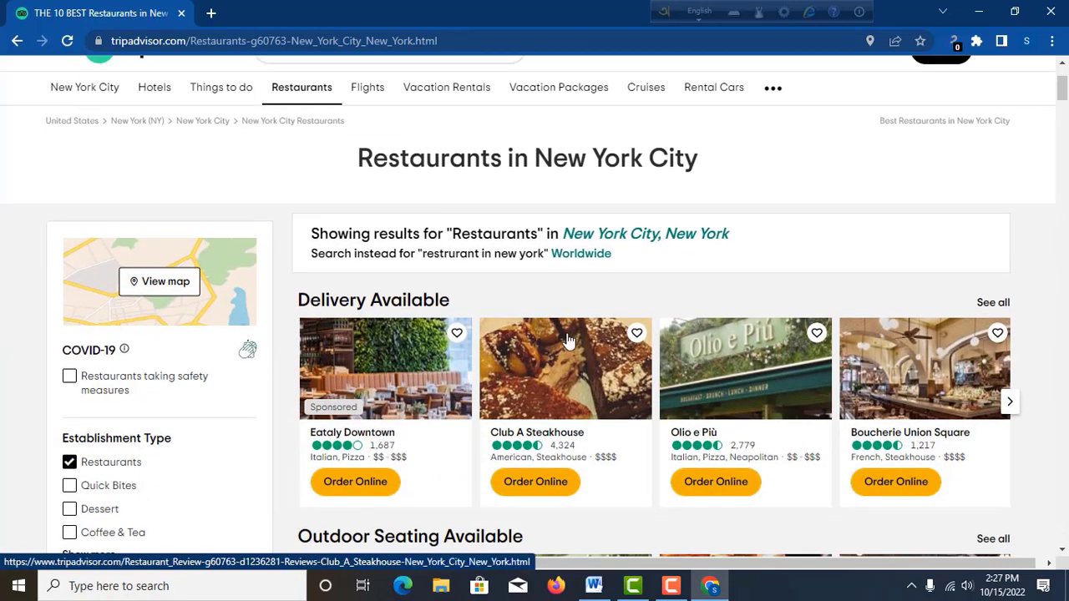
scroll(567, 339, "down", 1)
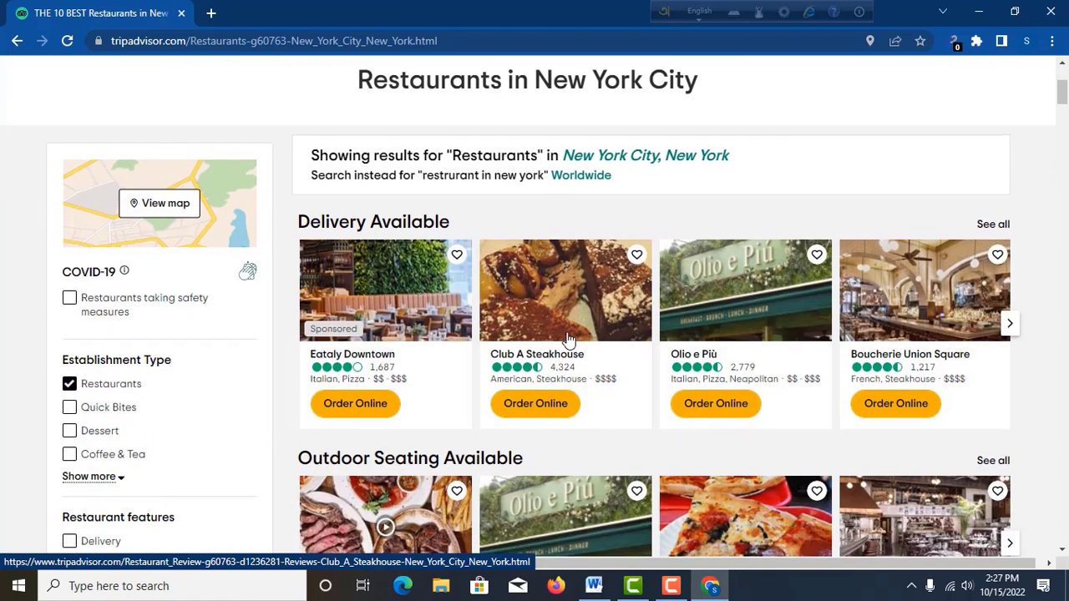
right_click(355, 359)
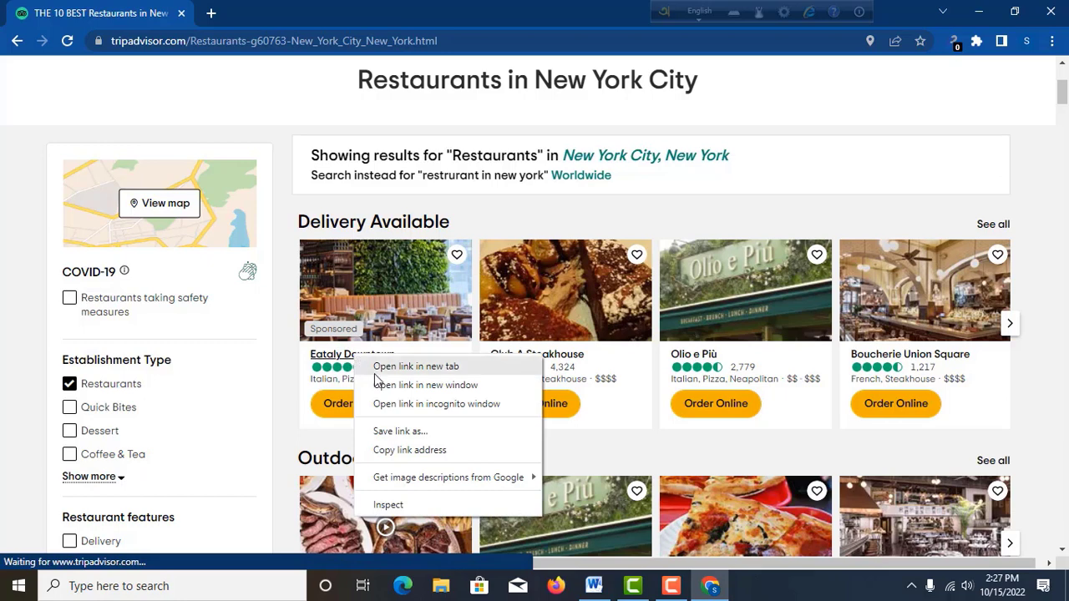
left_click(386, 367)
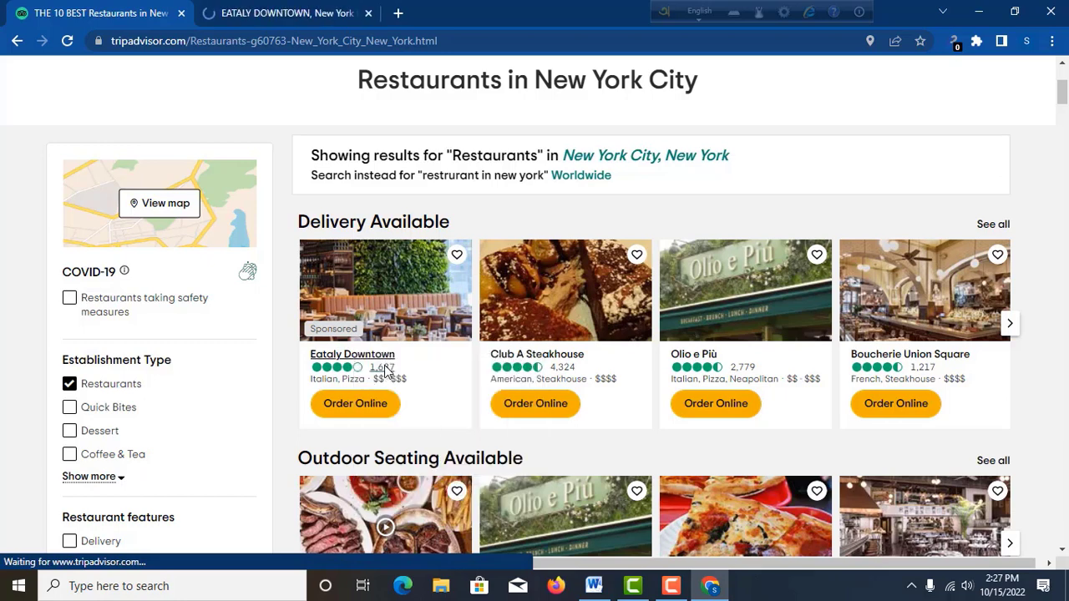
right_click(508, 357)
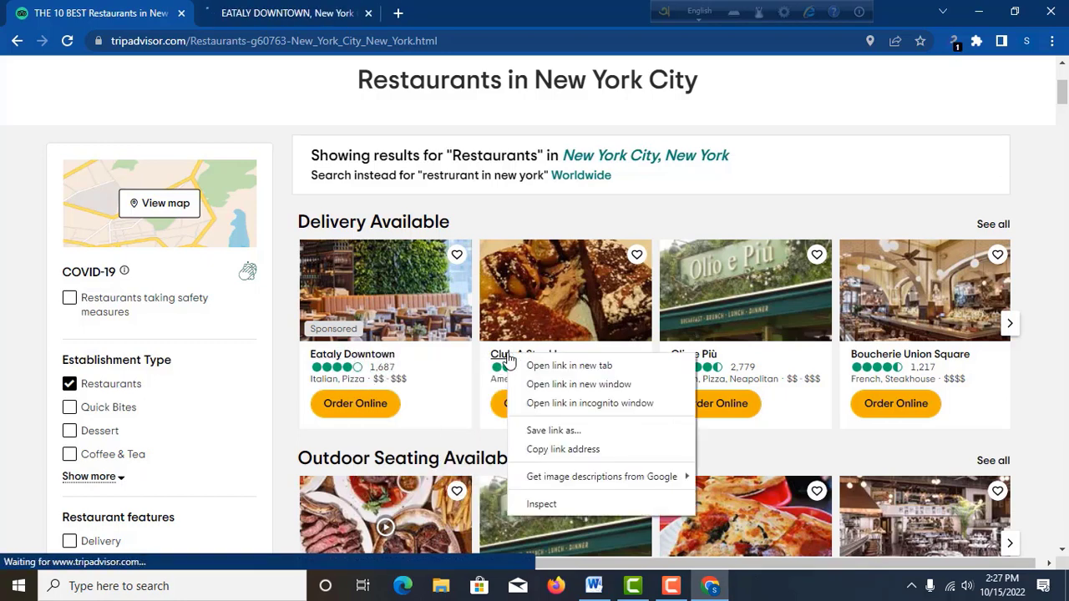
left_click(546, 368)
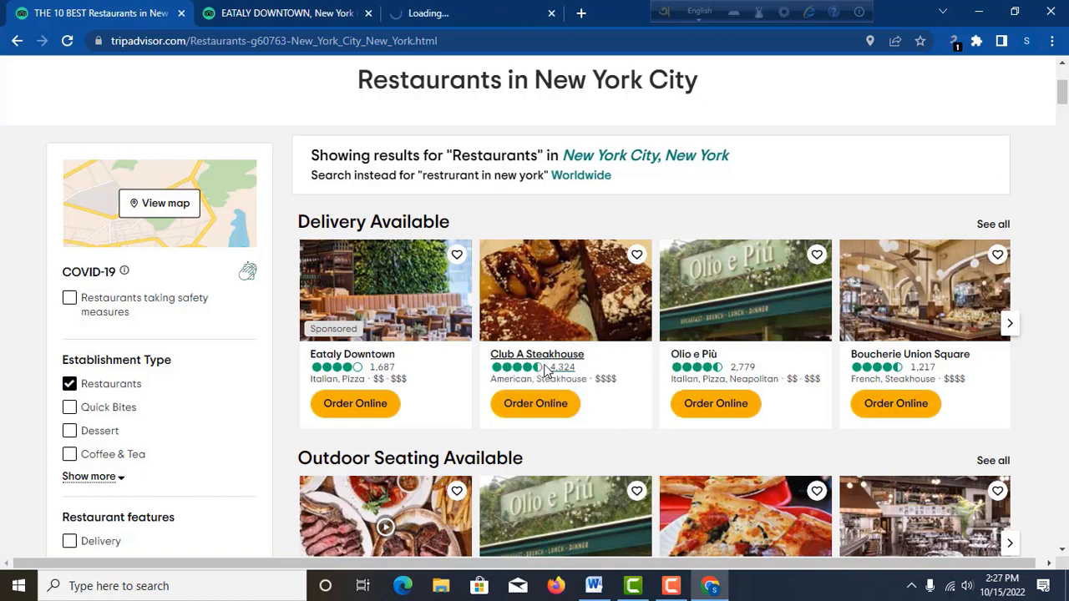
right_click(695, 358)
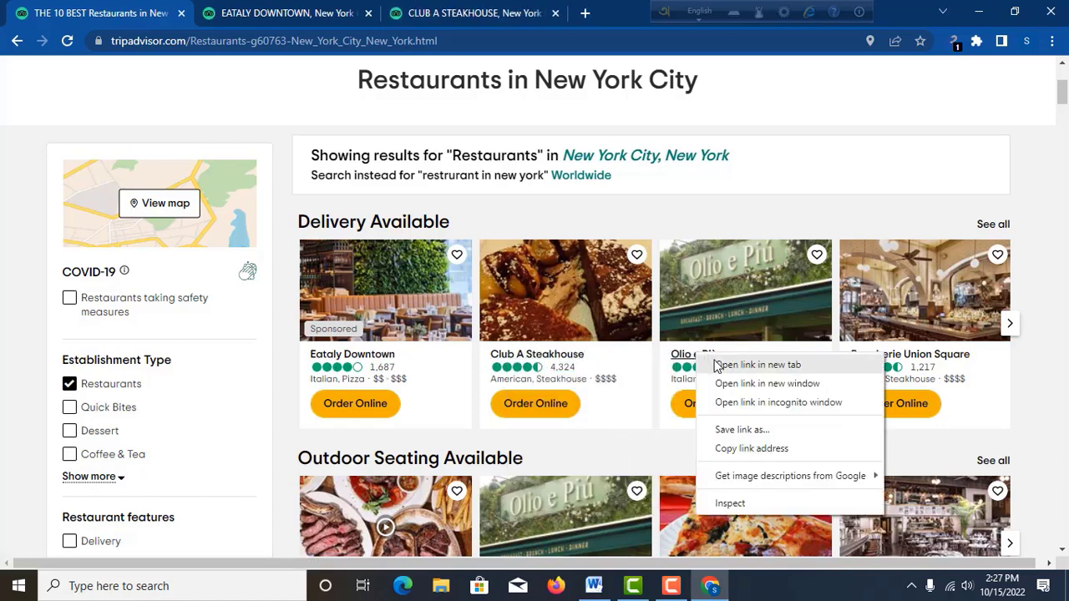
left_click(717, 367)
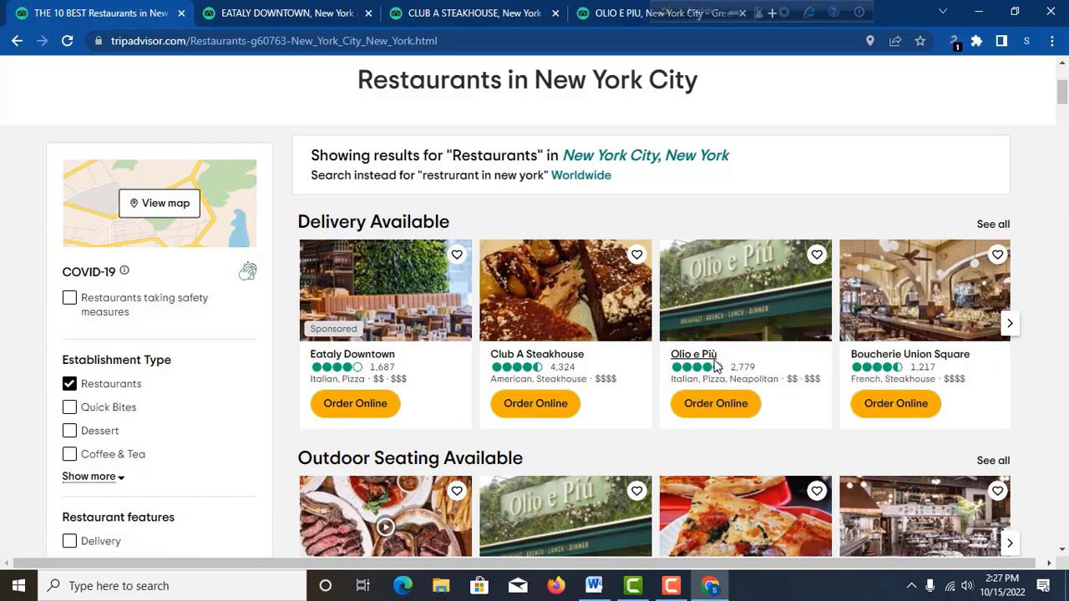
- Examine the Eataly Downtown listing for the restaurant's name, reviews and address
left_click(303, 17)
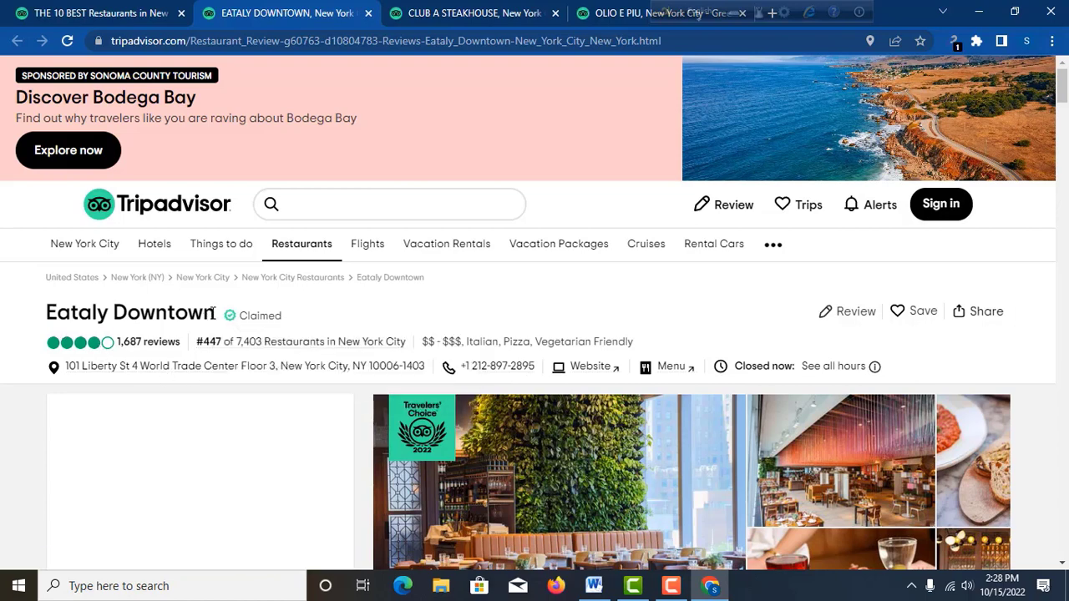
left_click_drag(214, 316, 41, 316)
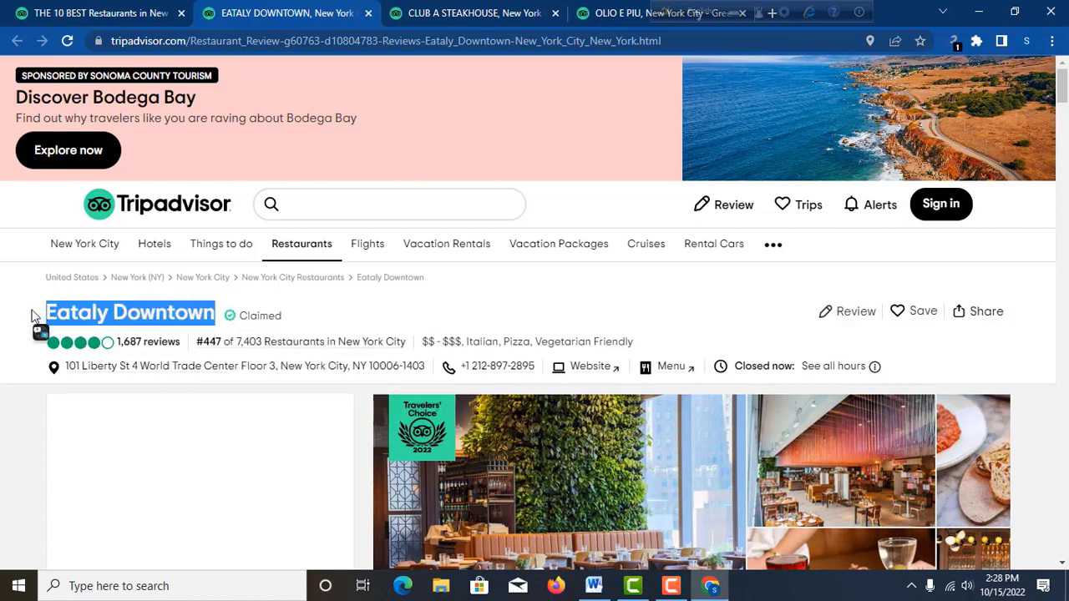
left_click(179, 344)
left_click(173, 344)
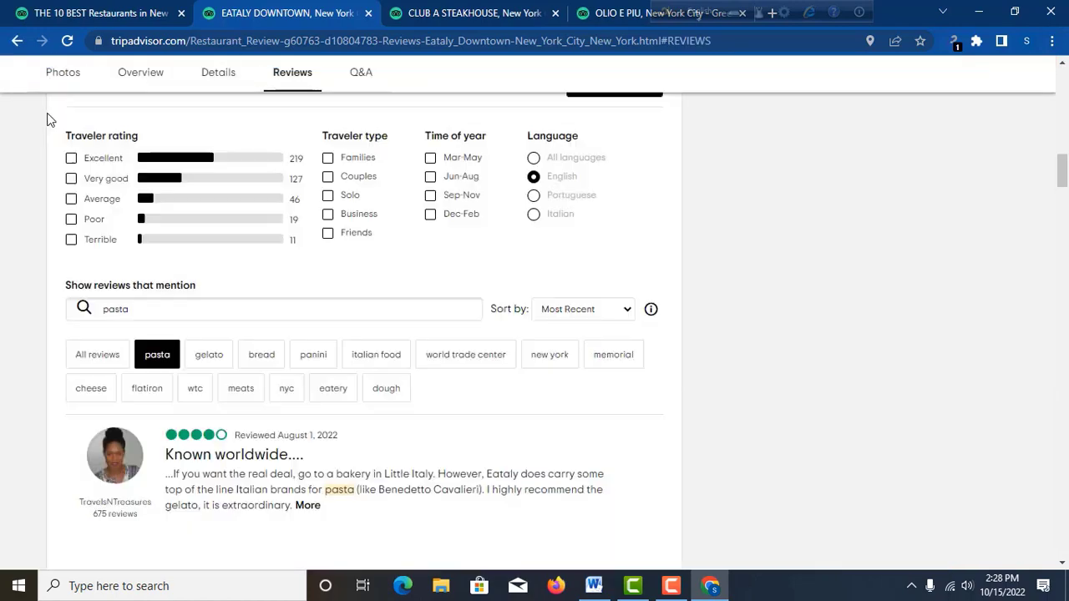
left_click(14, 41)
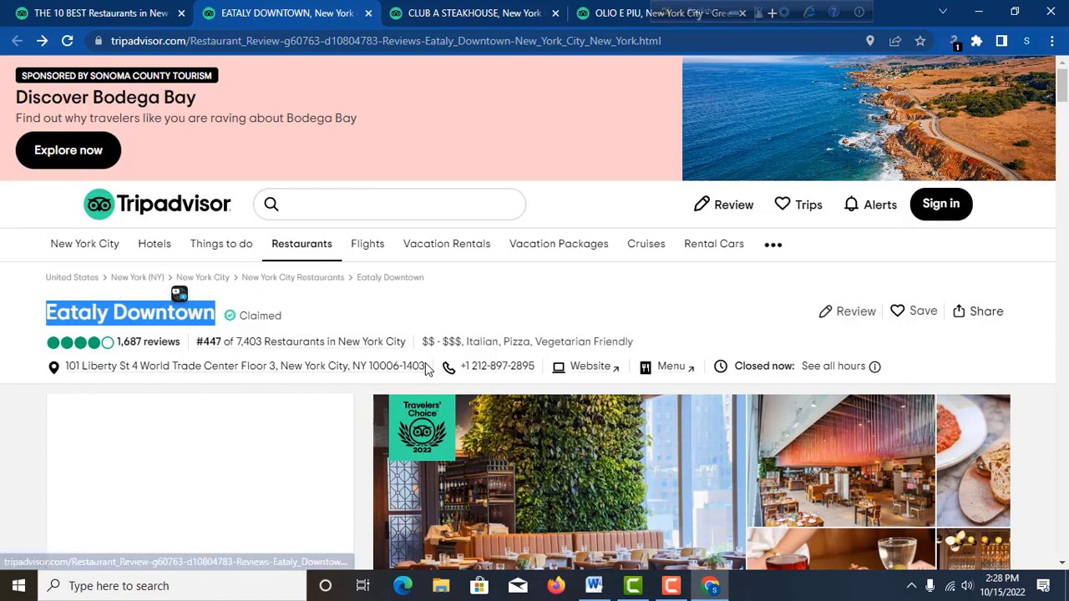
left_click_drag(427, 370, 71, 382)
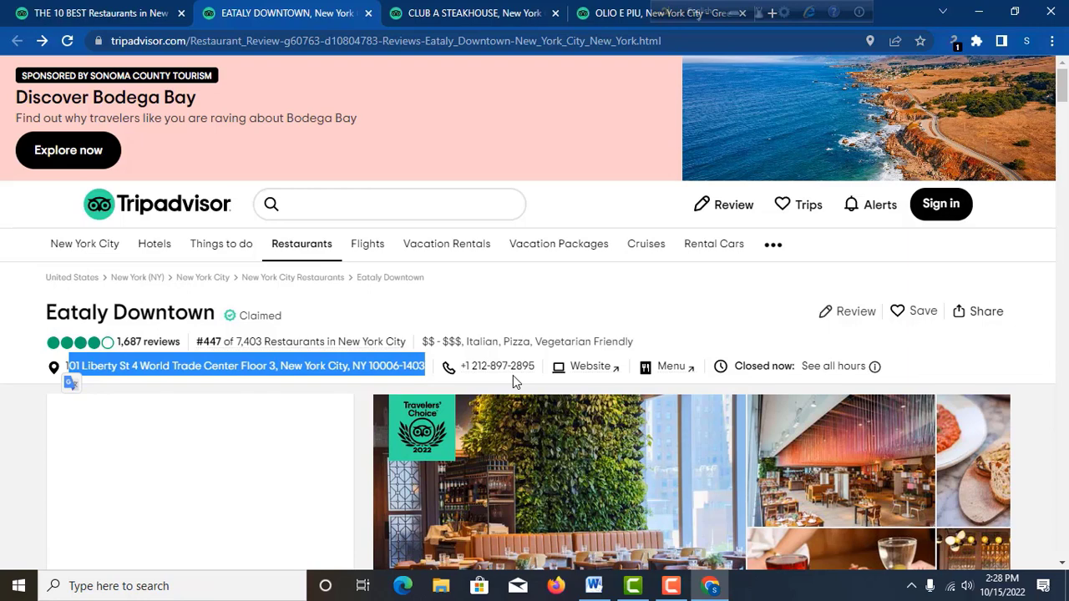
- Open Eataly Downtown's website from its listing, look through the page and list its e-mail addresses with Email Extractor
left_click(590, 367)
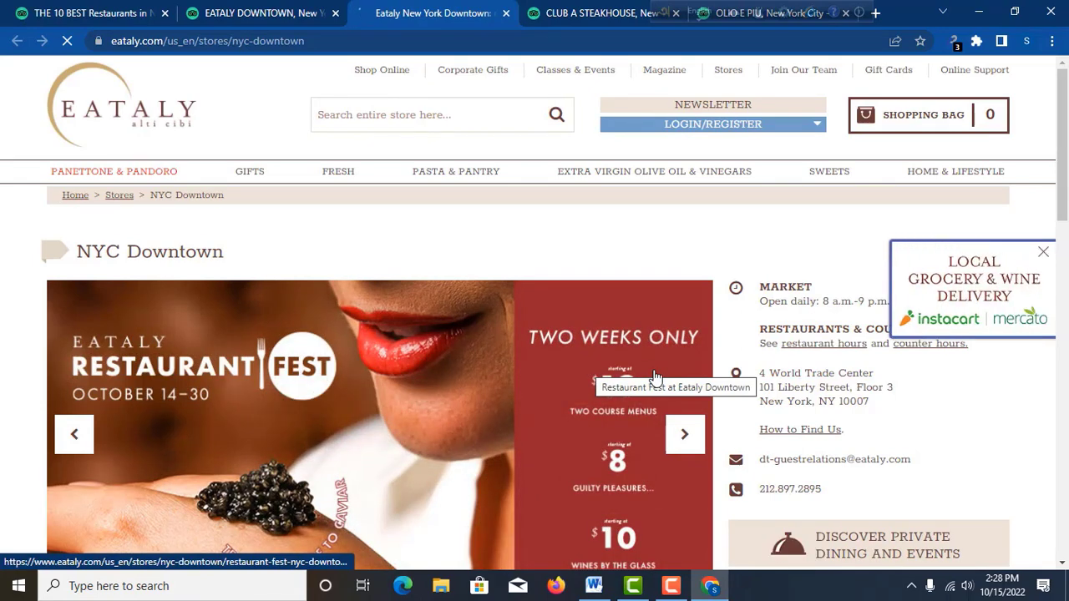
scroll(656, 378, "down", 2)
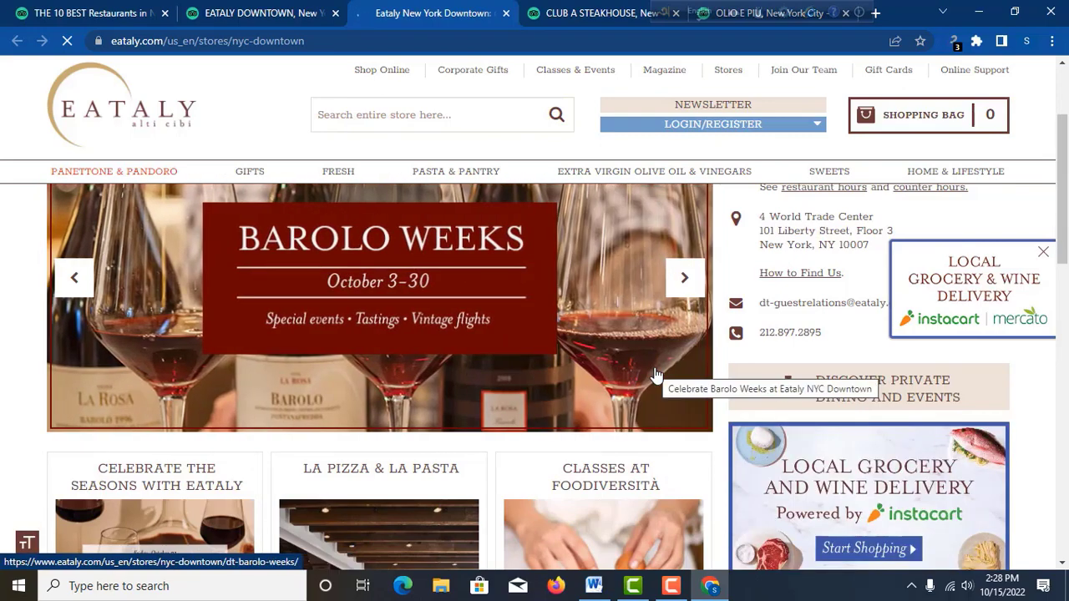
scroll(655, 376, "down", 4)
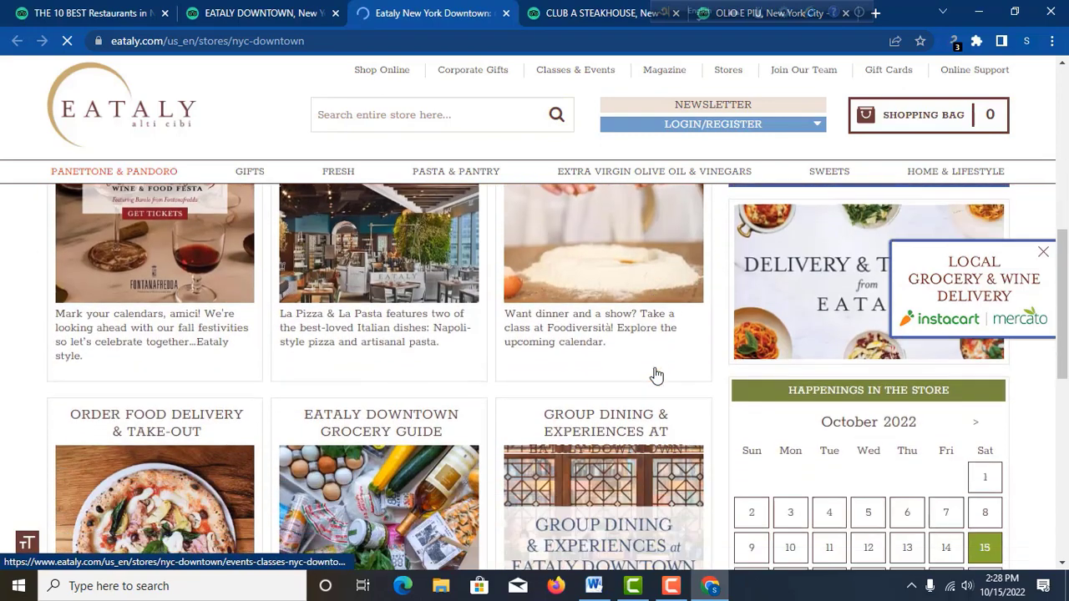
scroll(656, 376, "down", 4)
scroll(655, 376, "up", 3)
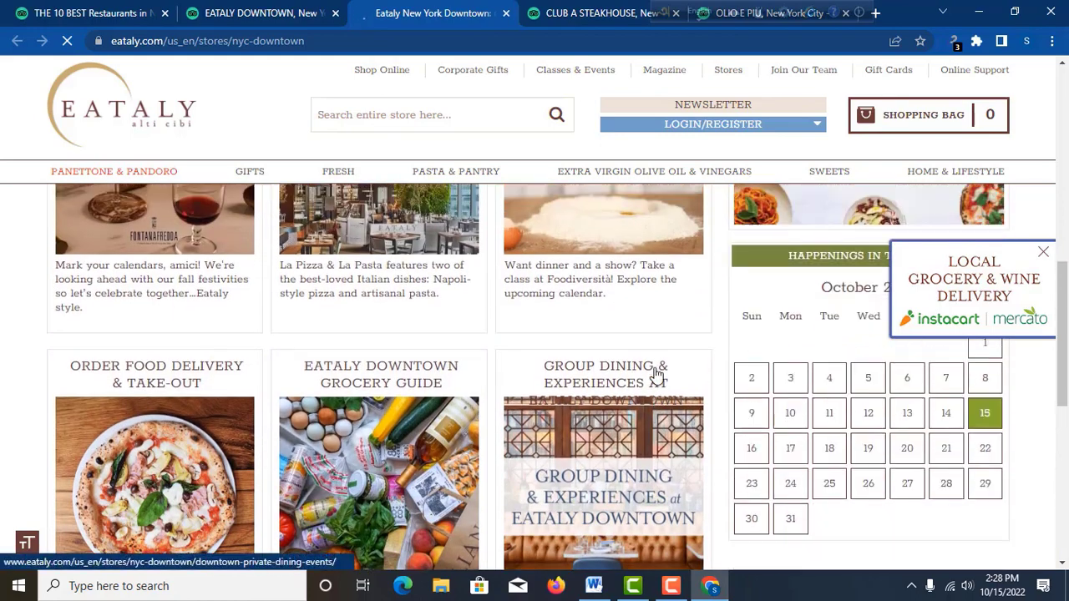
scroll(656, 376, "up", 2)
scroll(655, 376, "up", 4)
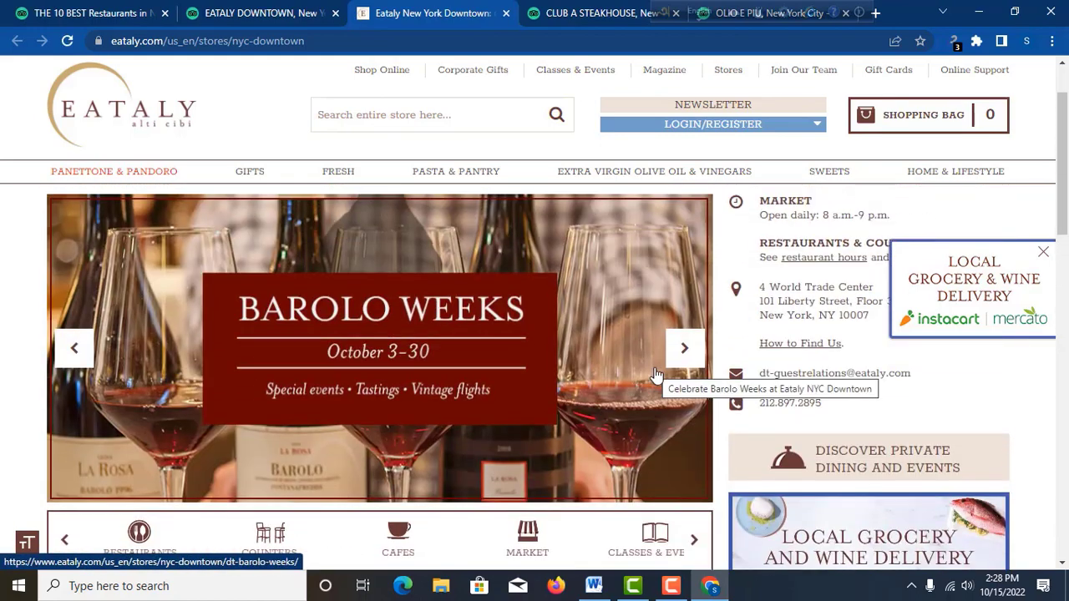
scroll(656, 375, "up", 1)
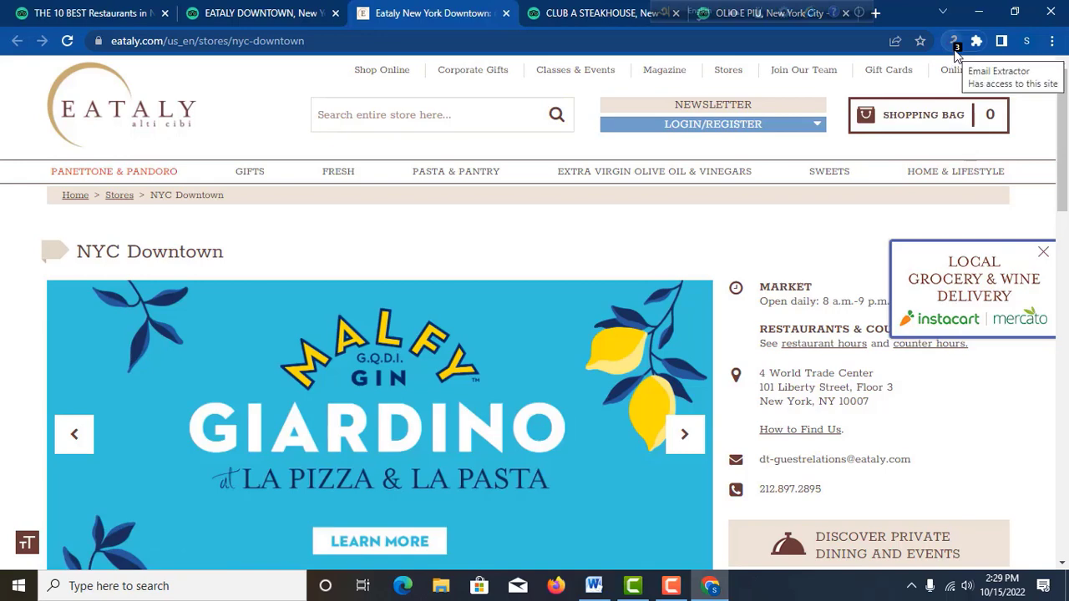
left_click(955, 44)
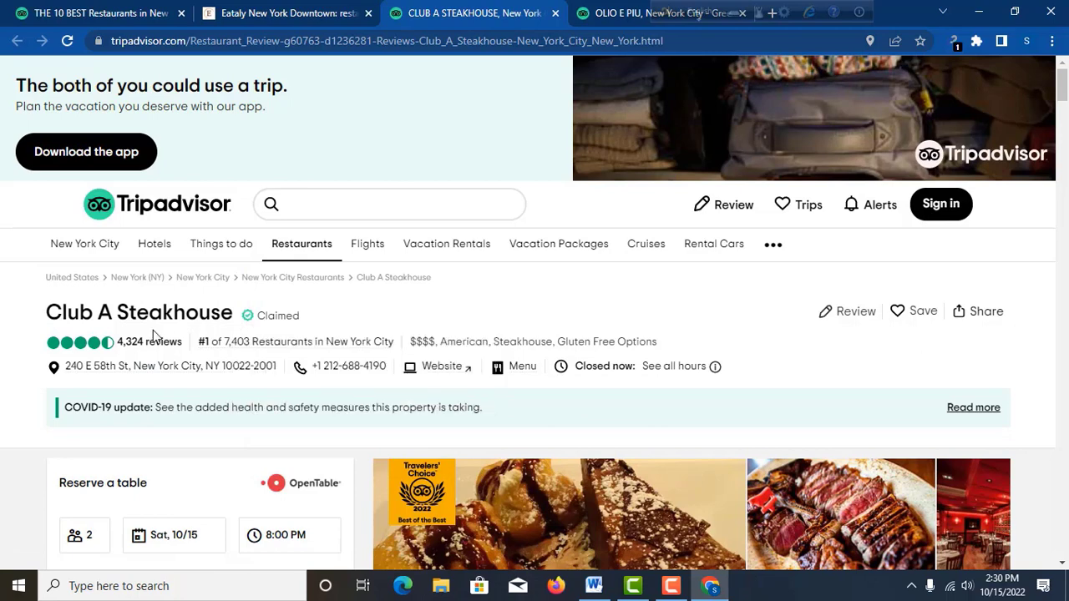
- Open Club A Steakhouse's website from its Tripadvisor listing
left_click(451, 373)
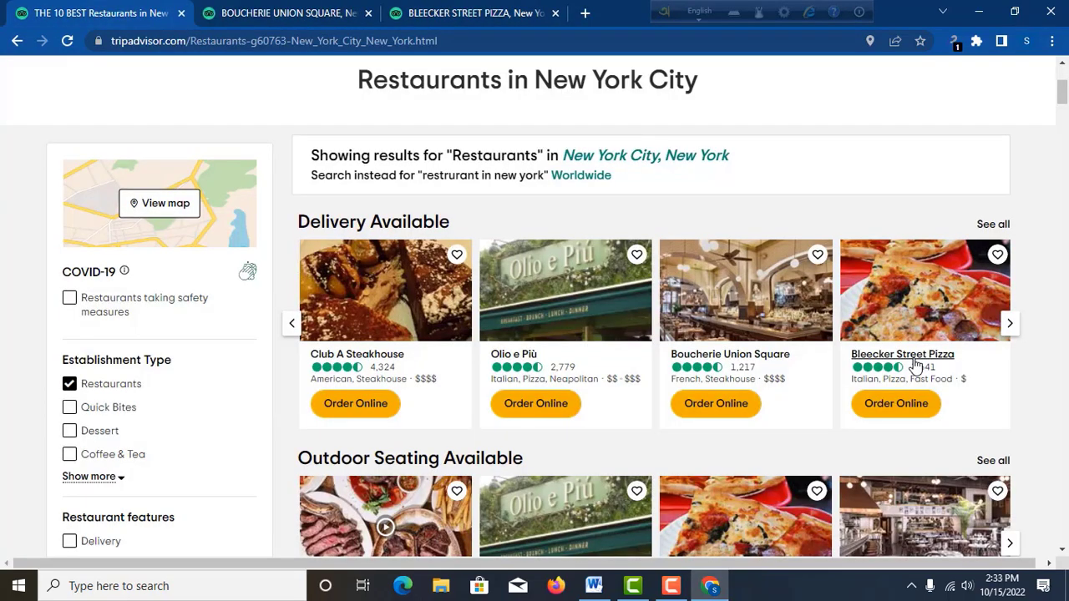
- Open Boucherie Union Square's website from its Tripadvisor listing and go to the site's contact page
left_click(284, 17)
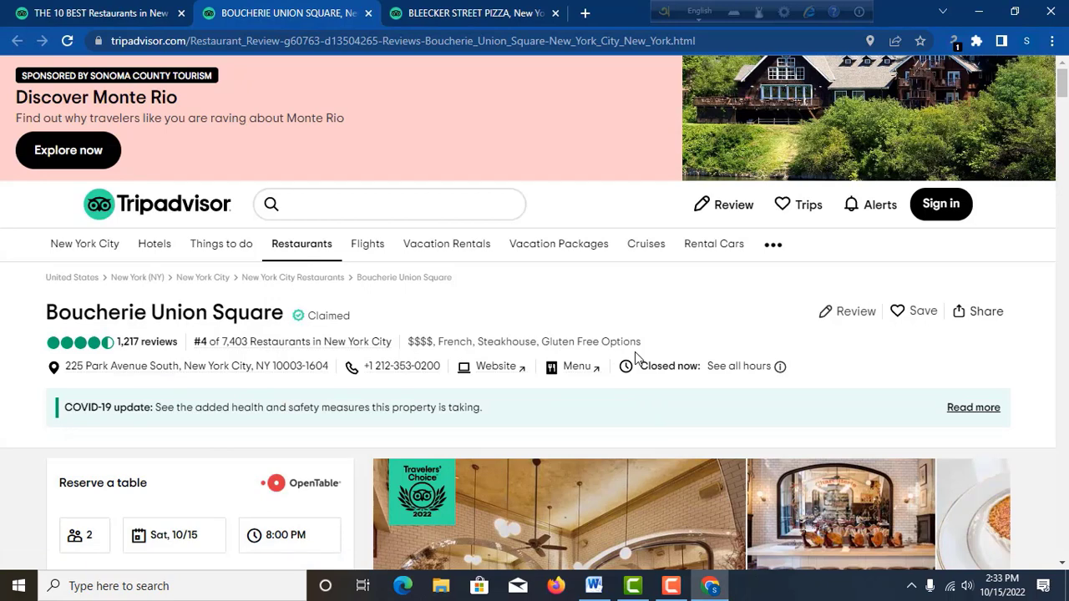
left_click(501, 368)
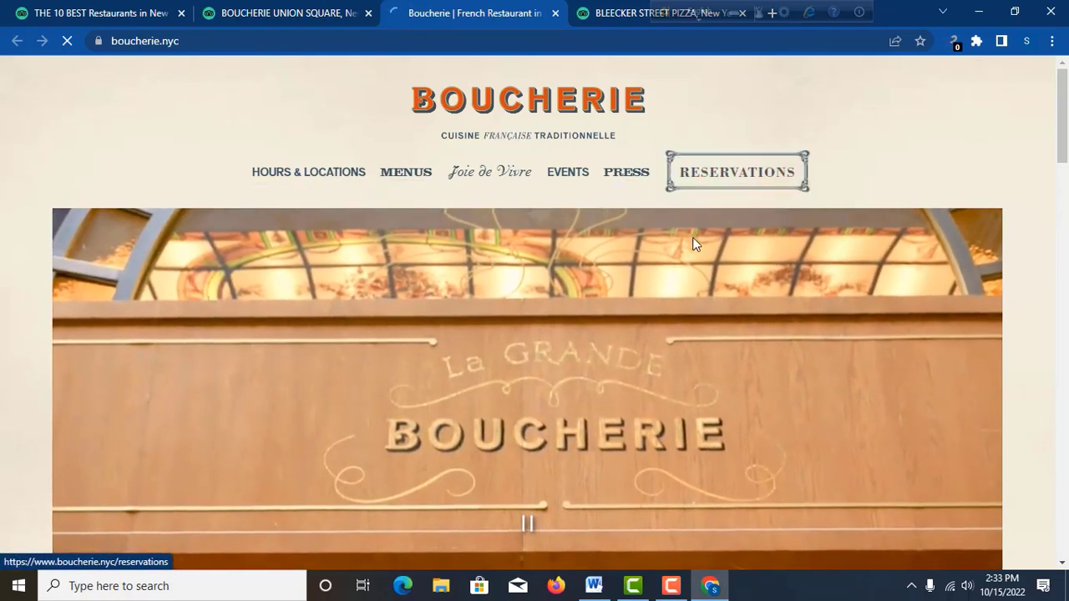
scroll(726, 314, "down", 10)
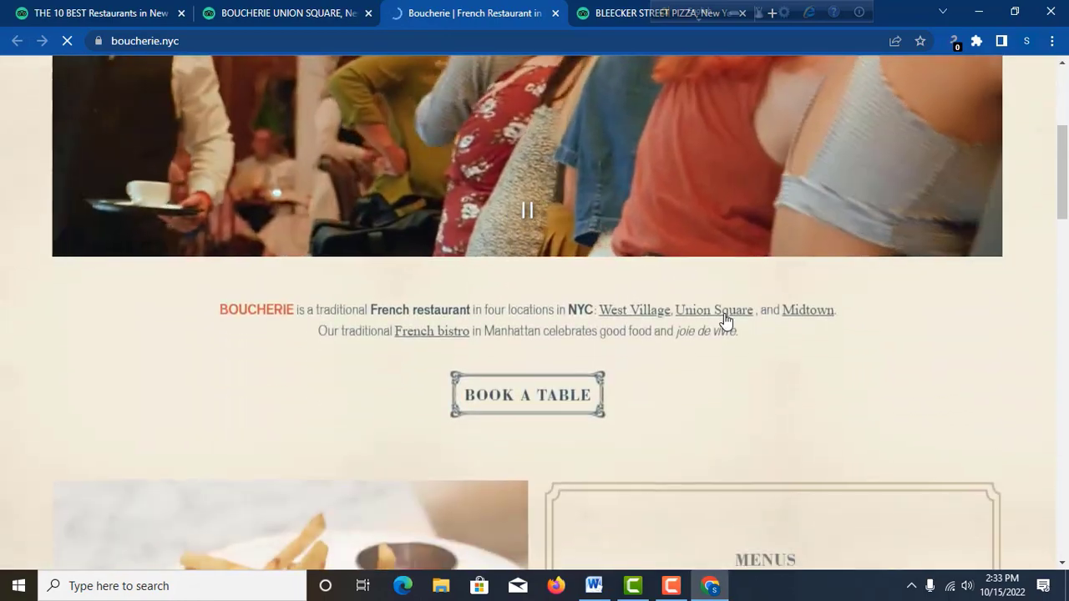
scroll(722, 313, "down", 15)
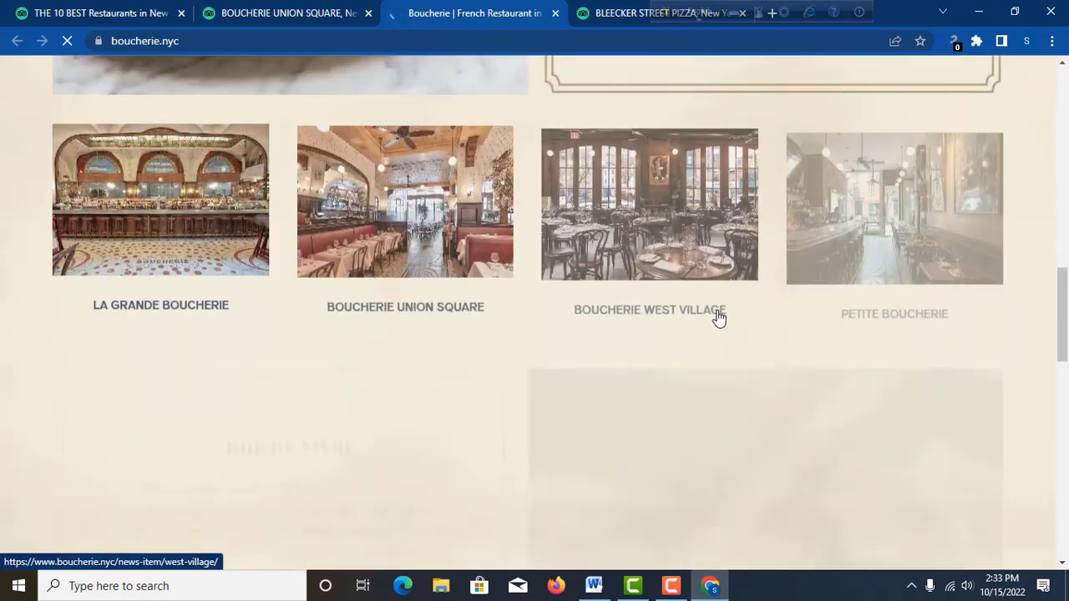
scroll(714, 309, "down", 8)
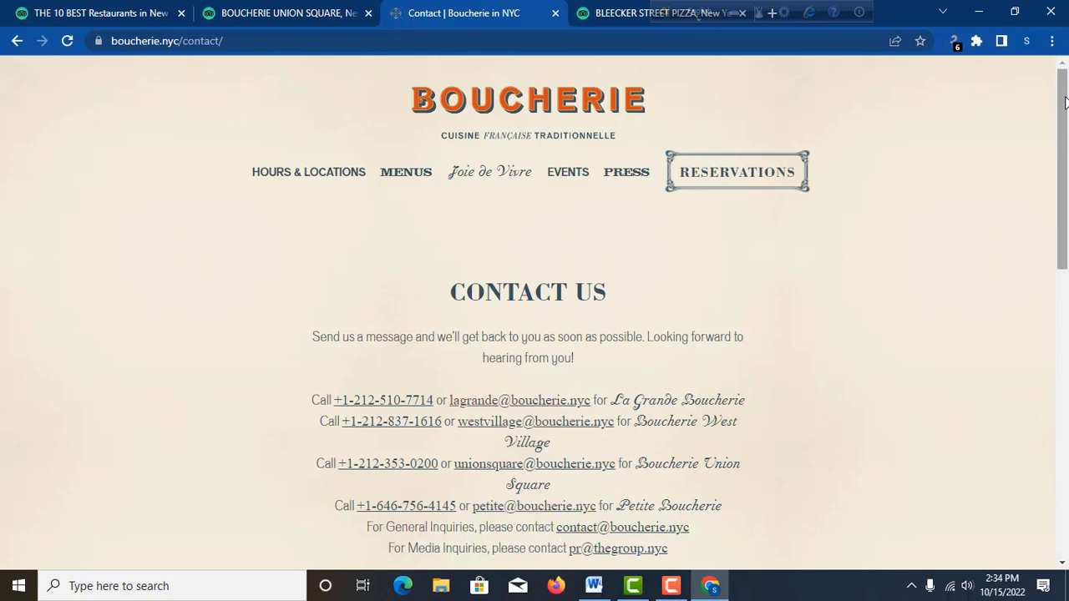
- List the contact page's e-mail addresses with Email Extractor and copy the first one, for La Grande Boucherie
left_click(955, 45)
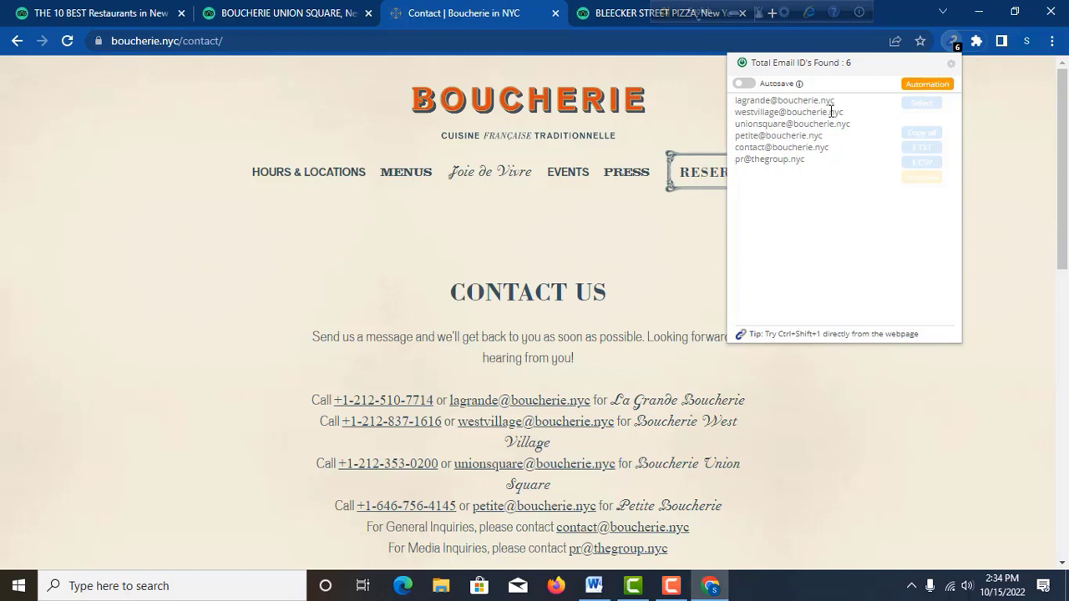
left_click_drag(832, 101, 735, 101)
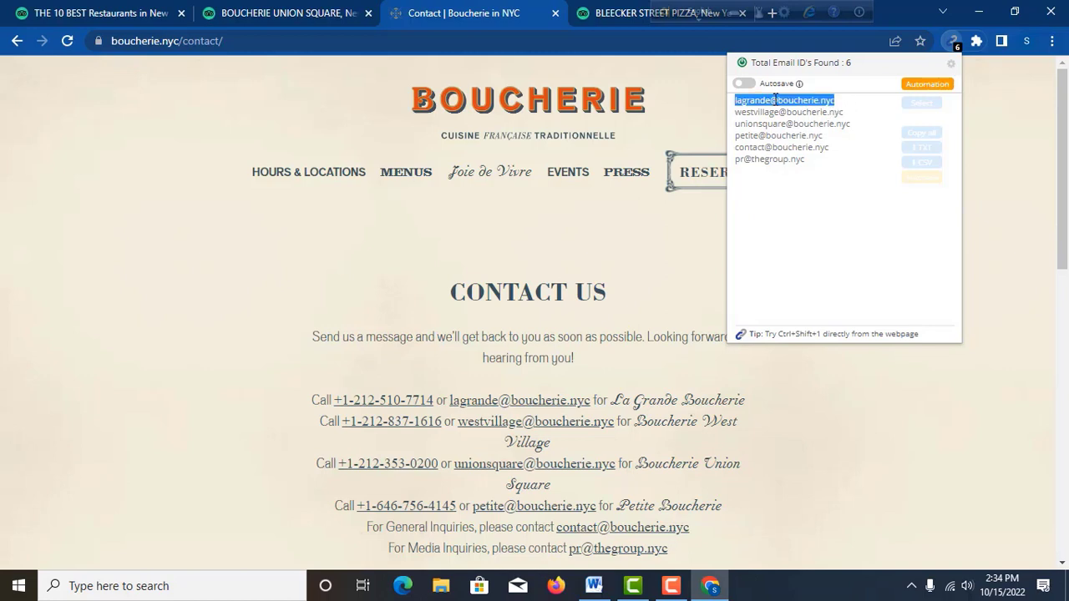
right_click(778, 100)
left_click(838, 115)
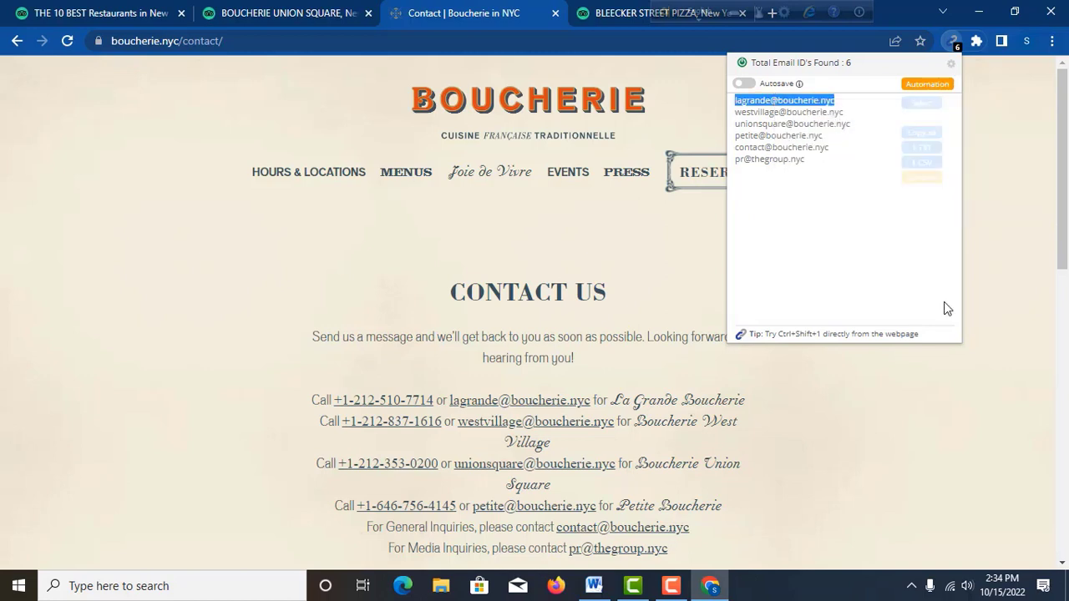